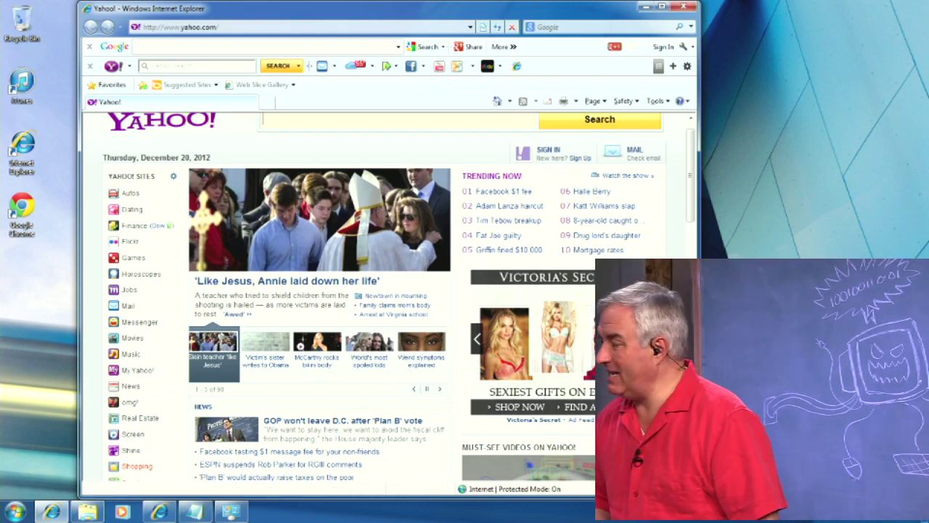
# Step: Disable the Google Toolbar, its helper and its notifier add-on in Internet Explorer, and restart the browser
pyautogui.moveTo(698, 499); pyautogui.dragTo(813, 458)
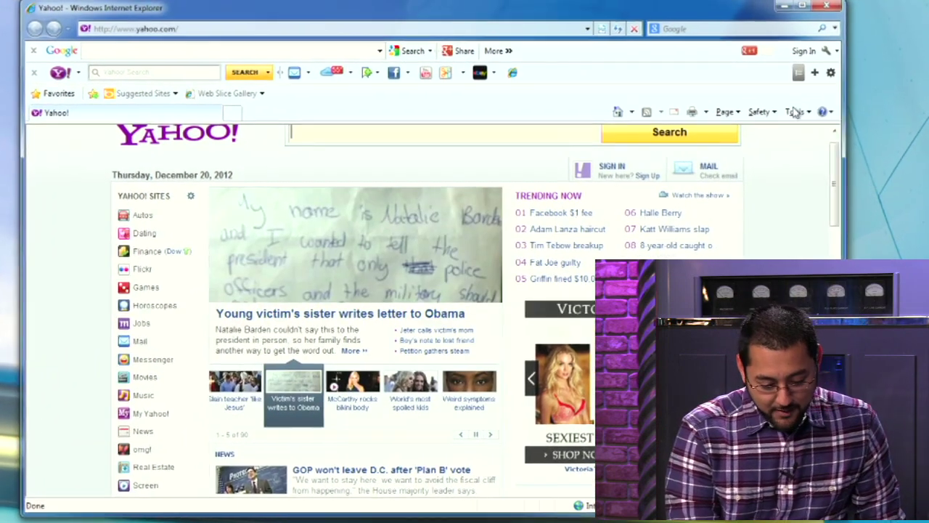
pyautogui.click(779, 91)
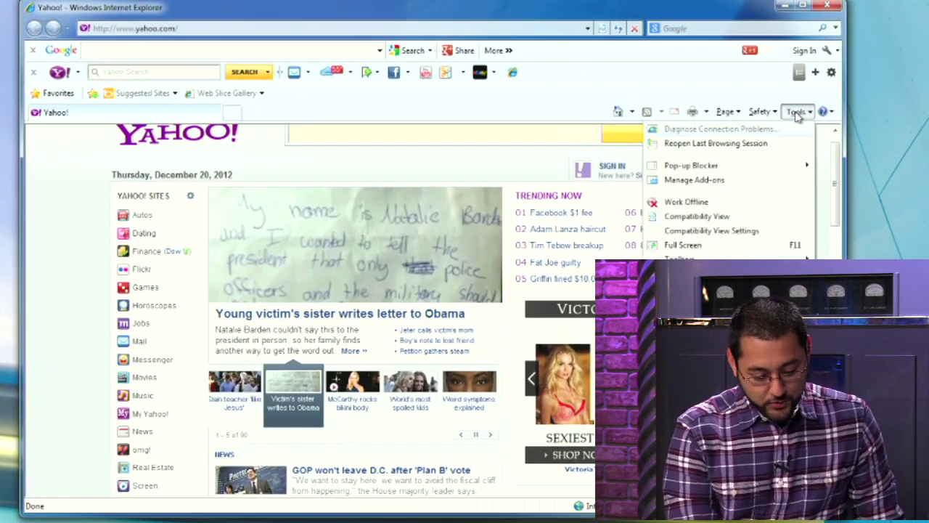
pyautogui.click(749, 179)
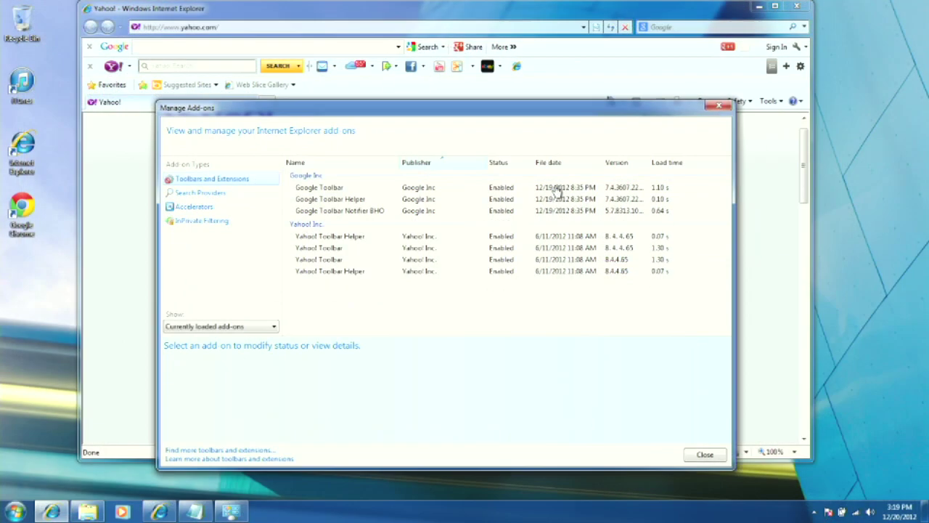
pyautogui.click(351, 189)
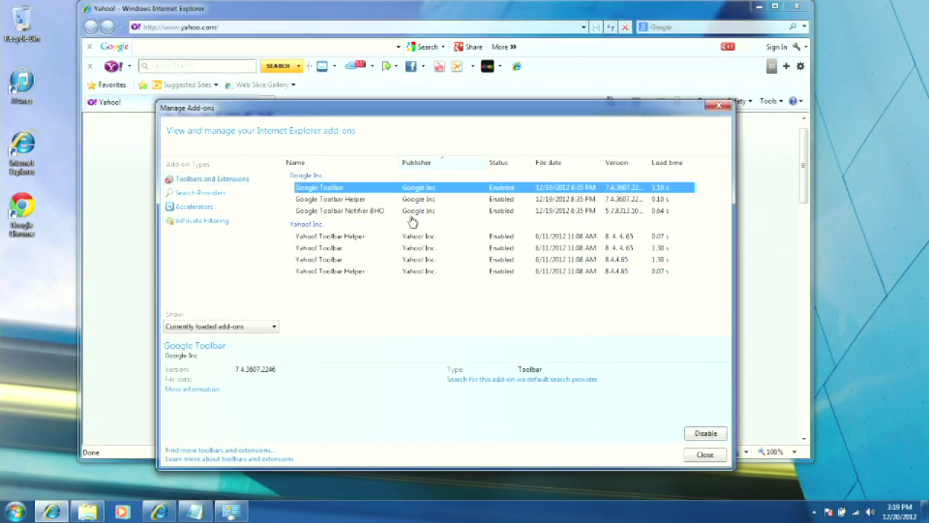
pyautogui.click(705, 433)
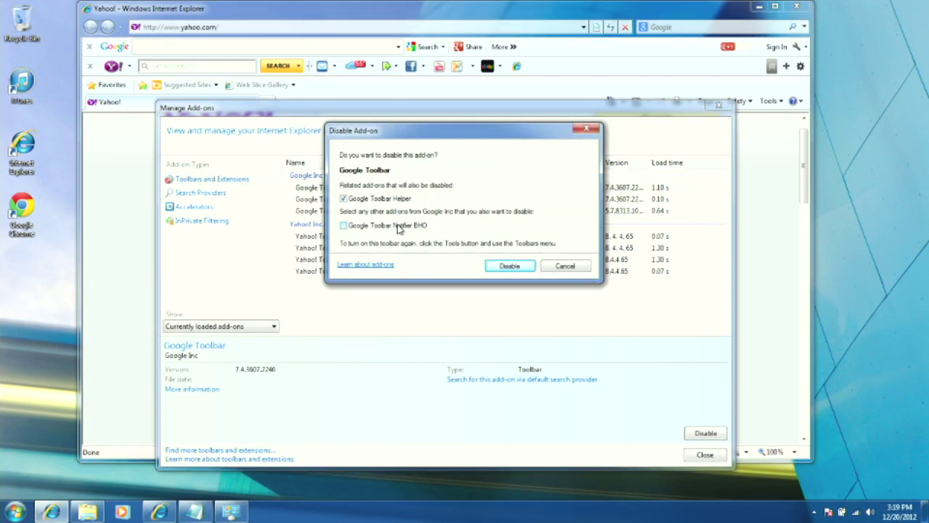
pyautogui.click(509, 266)
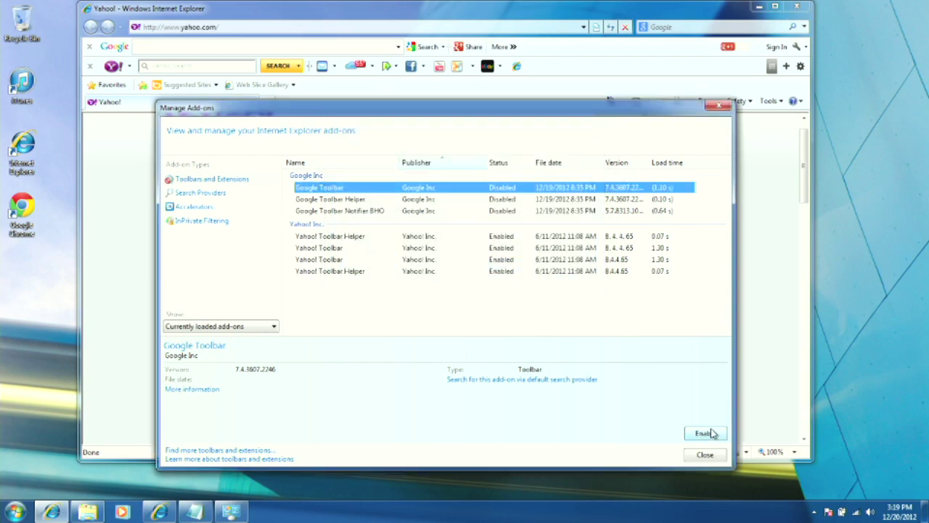
pyautogui.click(705, 456)
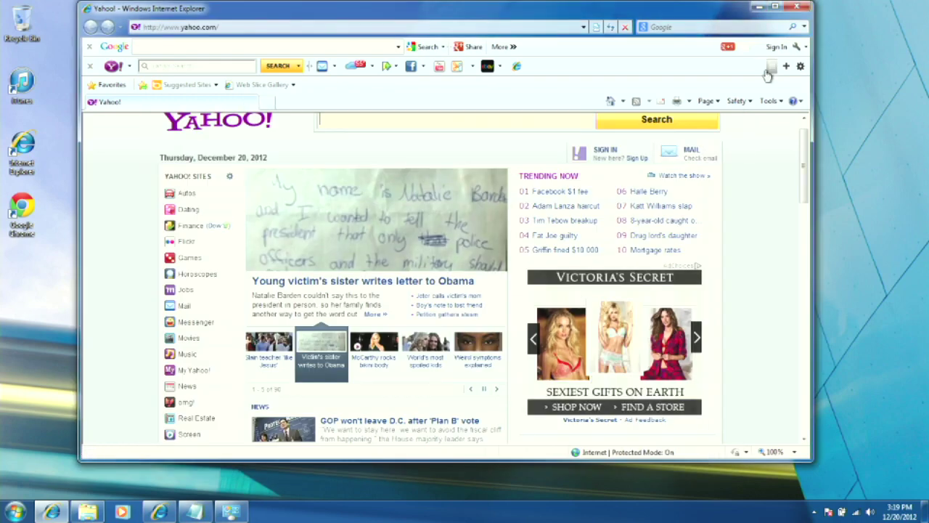
pyautogui.click(798, 8)
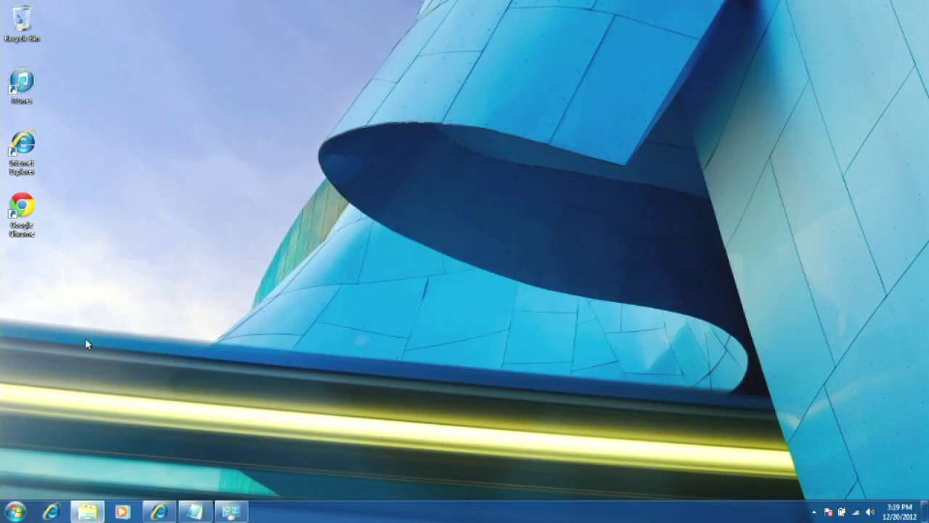
pyautogui.click(51, 511)
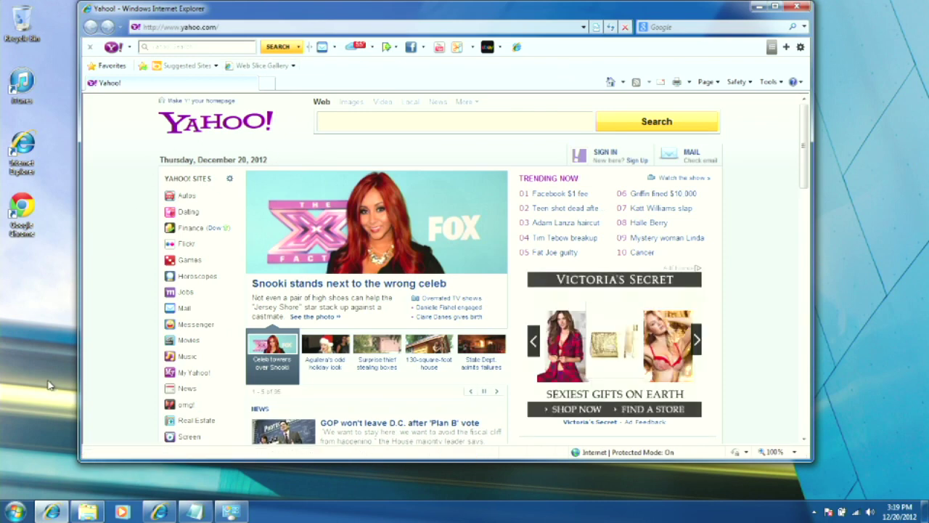
# Step: Switch to Control Panel, display all items as large icons, and open Programs and Features
pyautogui.hotkey('alt', 'Tab')
pyautogui.hotkey('alt', 'Tab')
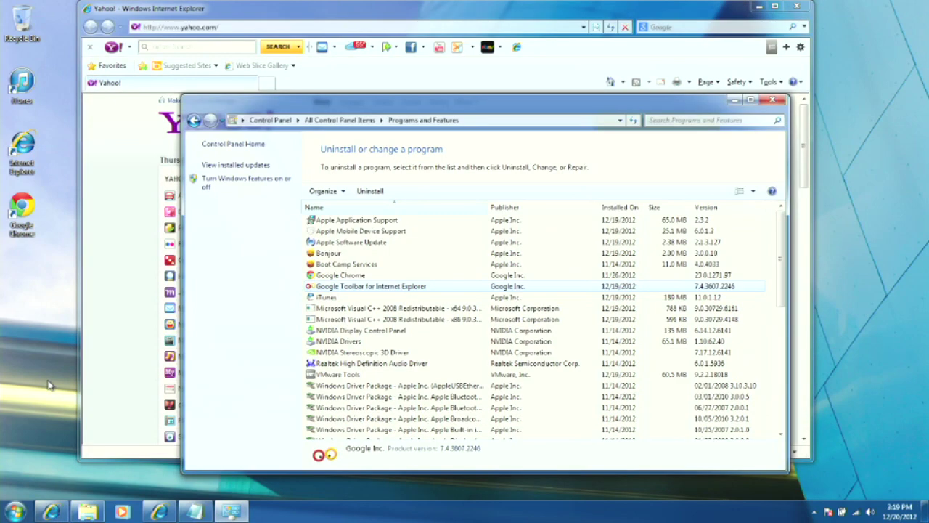
pyautogui.click(233, 143)
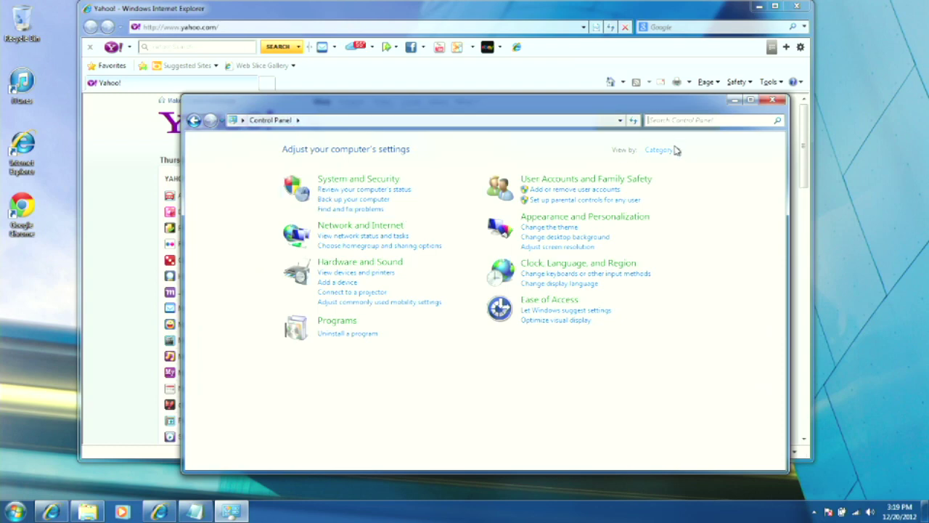
pyautogui.click(659, 149)
pyautogui.click(682, 183)
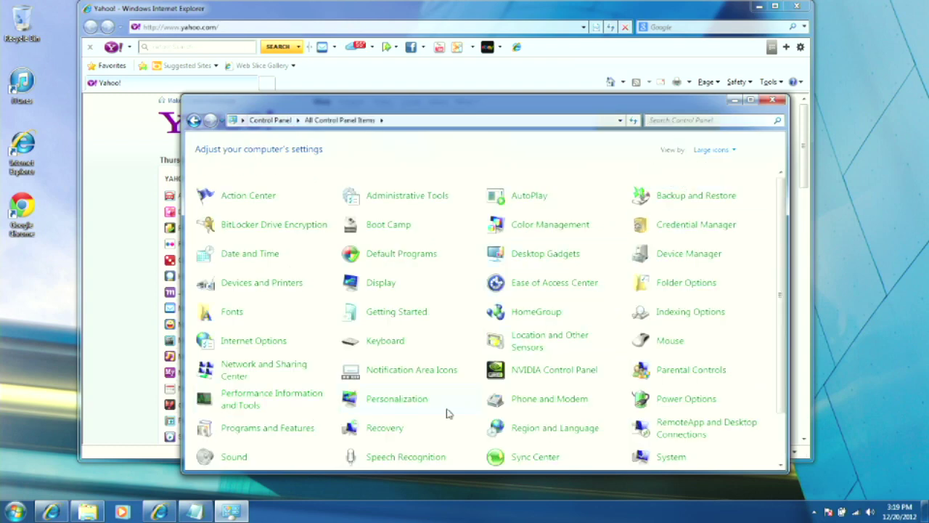
pyautogui.click(264, 428)
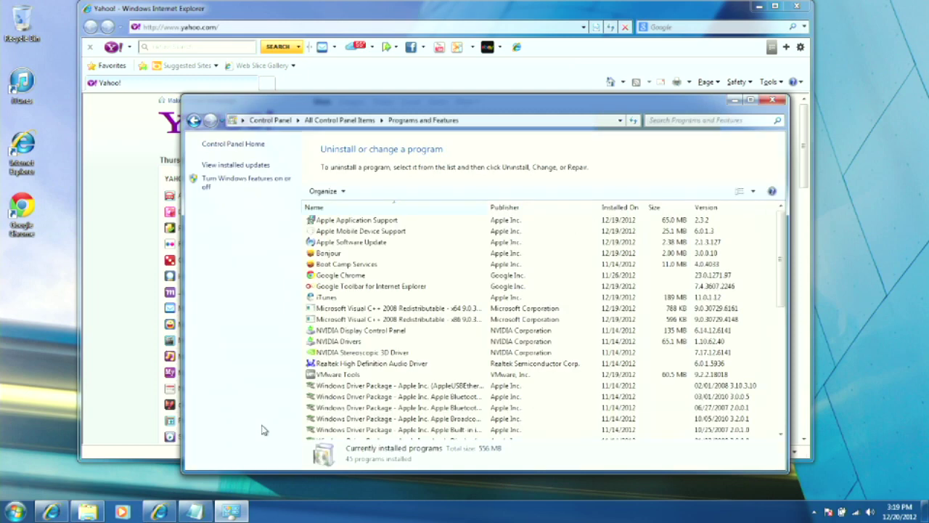
# Step: Start uninstalling Google Toolbar for Internet Explorer from the installed programs
pyautogui.click(377, 288)
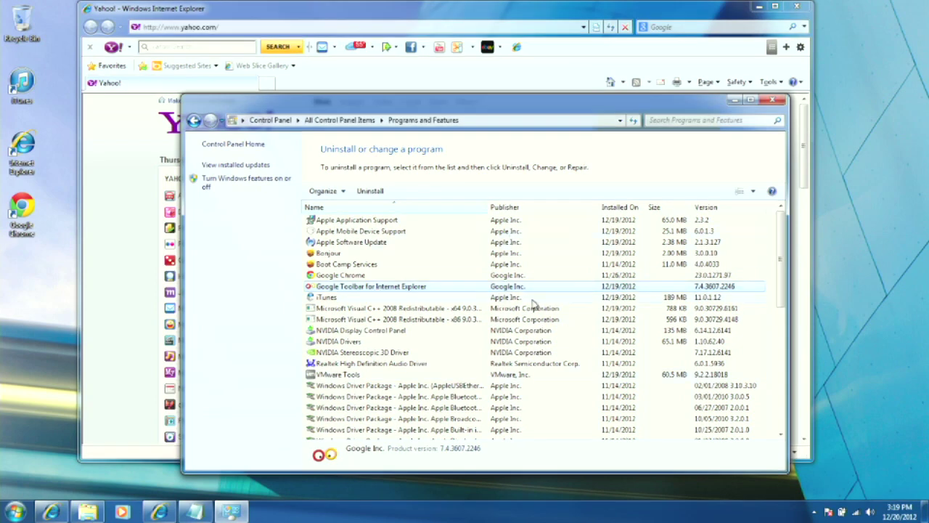
pyautogui.rightClick(473, 290)
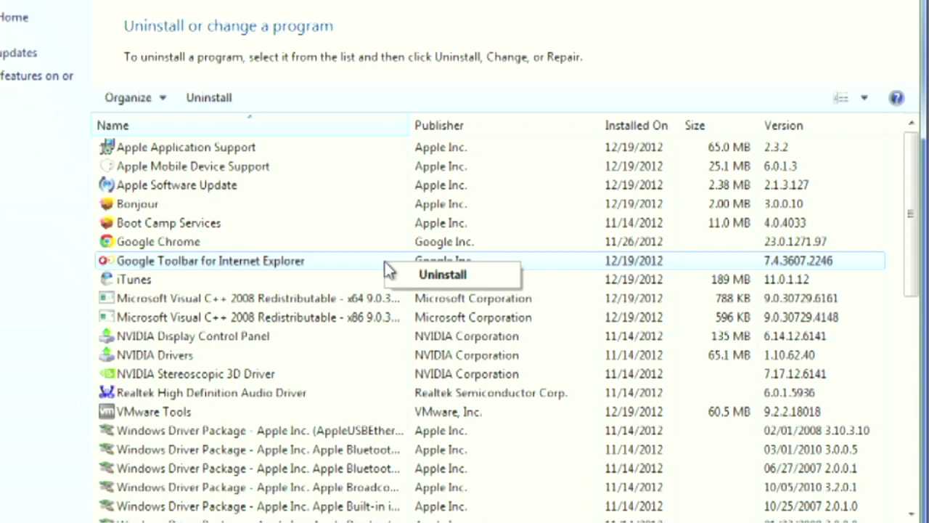
pyautogui.click(410, 280)
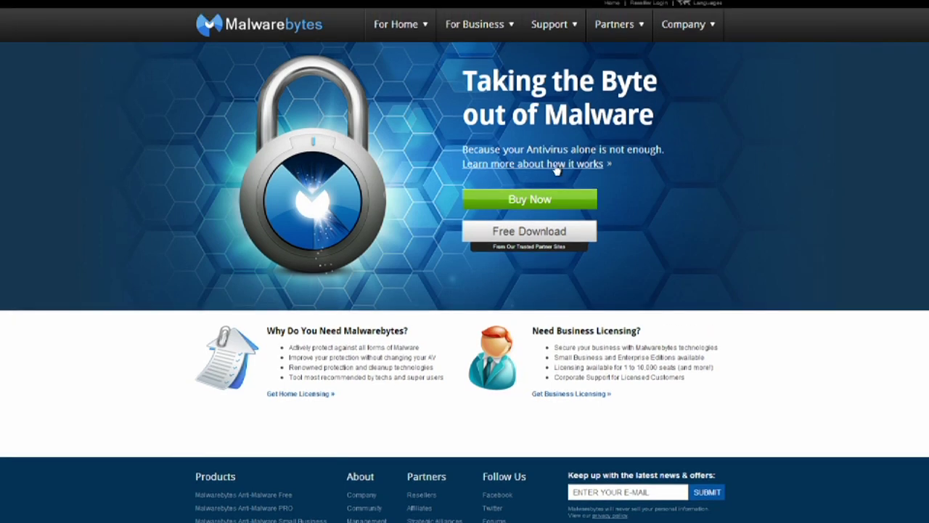
# Step: Open the Malwarebytes page explaining how the product works and look over the Anti-Malware PRO overview
pyautogui.click(557, 166)
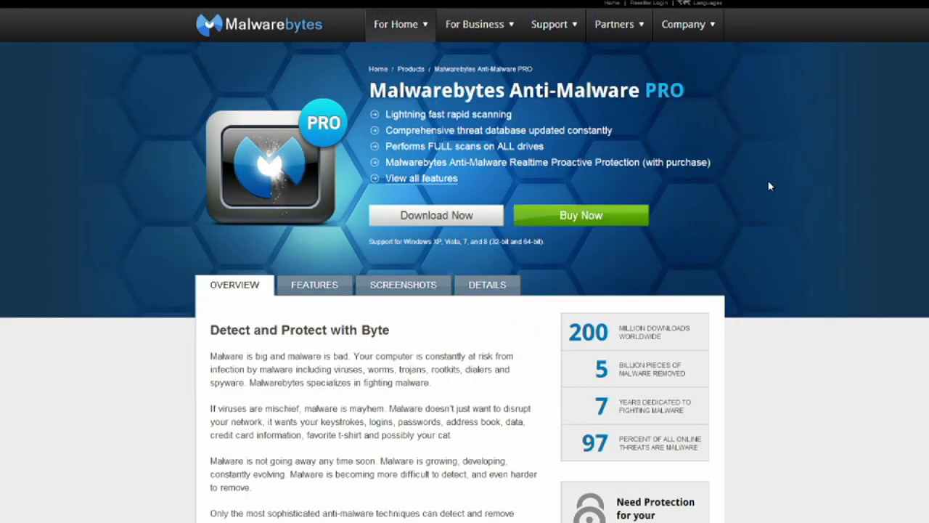
pyautogui.scroll(-2, 770, 187)
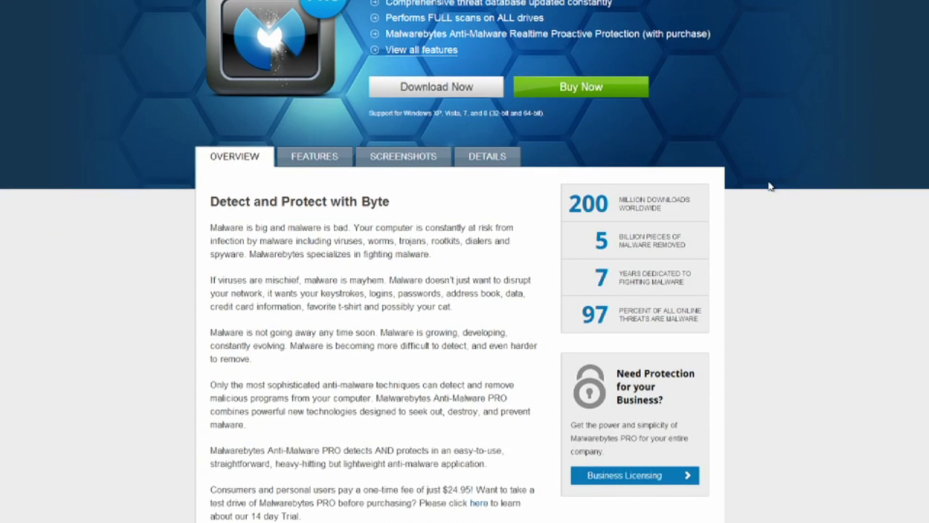
pyautogui.scroll(2, 771, 186)
pyautogui.scroll(1, 771, 186)
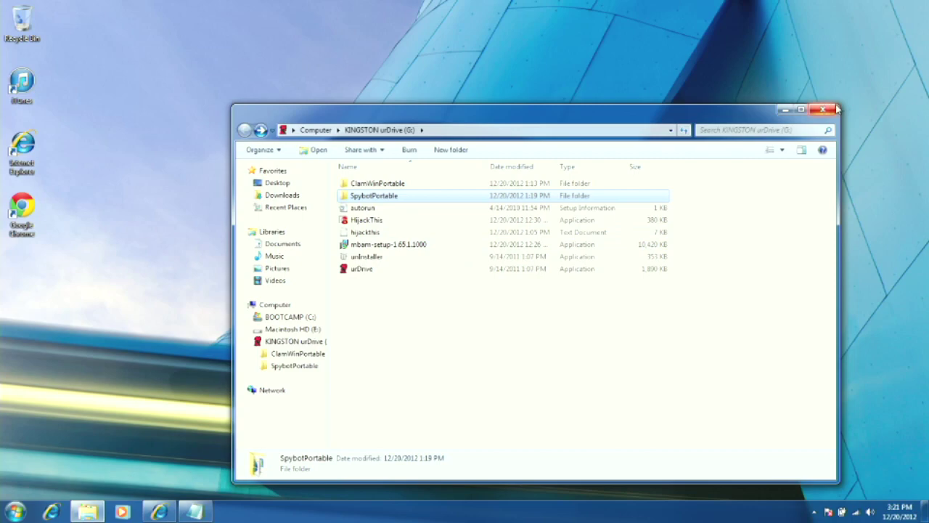
# Step: Close the KINGSTON urDrive folder window and try to launch mrt through the Windows Run dialog
pyautogui.click(835, 109)
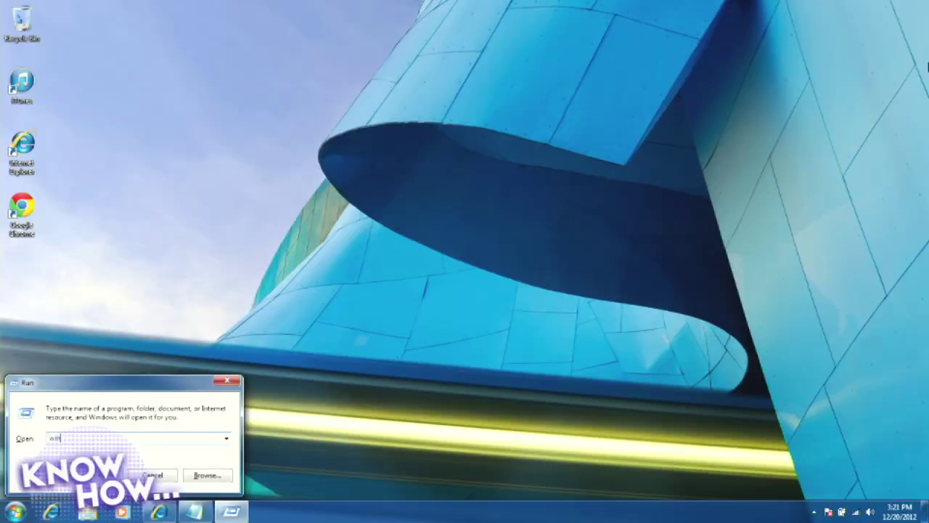
pyautogui.write('w')
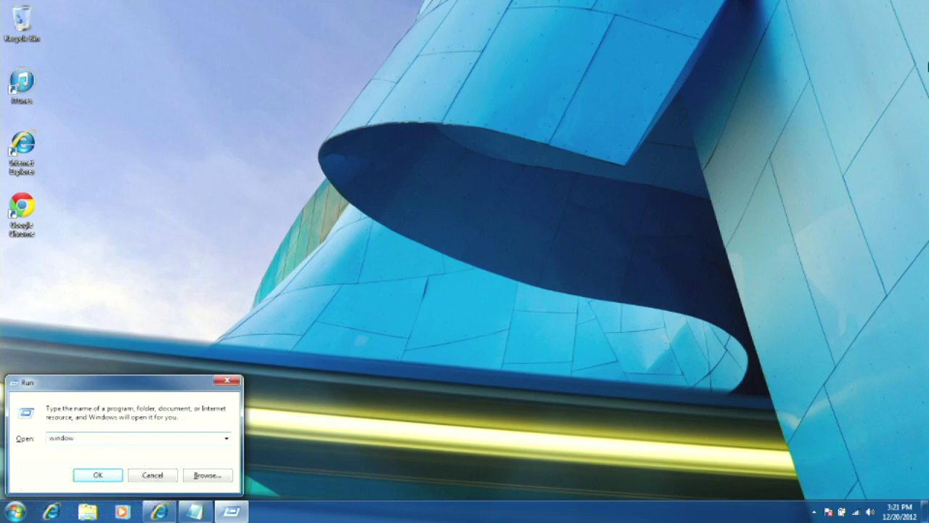
pyautogui.press('BackSpace')
pyautogui.press('BackSpace')
pyautogui.press('BackSpace')
pyautogui.press('BackSpace')
pyautogui.press('BackSpace')
pyautogui.write('mrt')
pyautogui.press('Return')
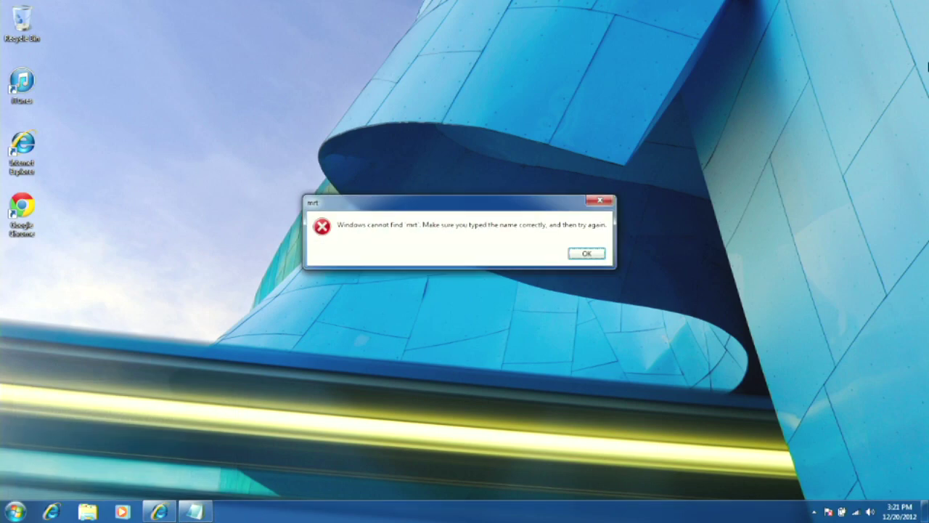
pyautogui.press('Return')
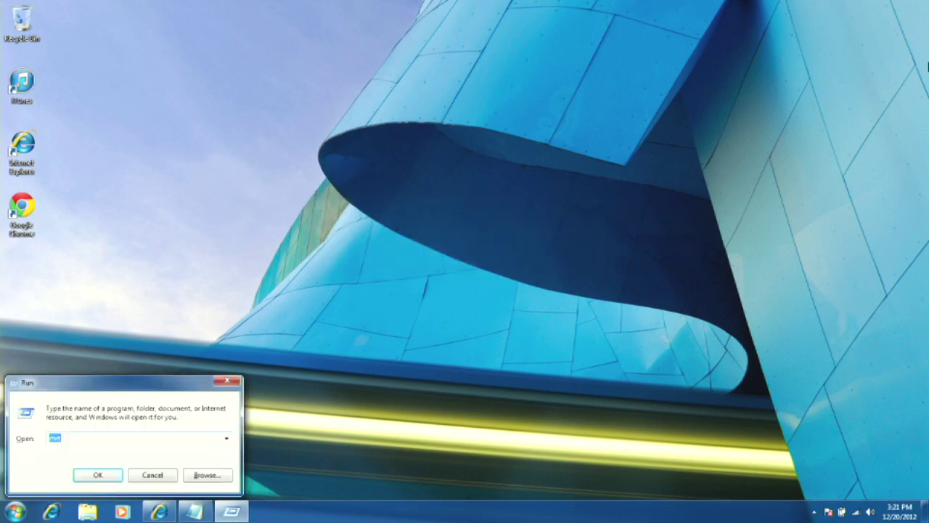
pyautogui.click(228, 381)
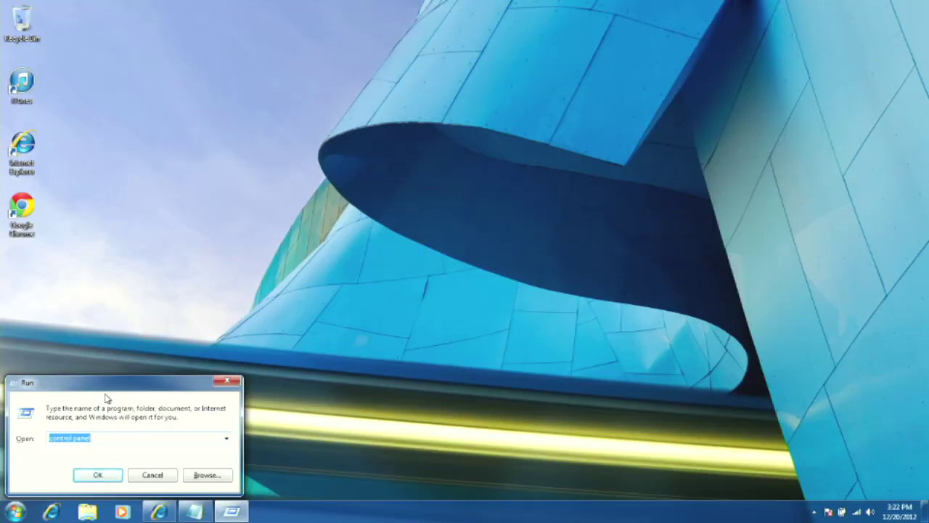
# Step: Launch System Configuration by running the msconfig command
pyautogui.write('msconfig')
pyautogui.press('BackSpace')
pyautogui.press('BackSpace')
pyautogui.press('BackSpace')
pyautogui.press('BackSpace')
pyautogui.press('BackSpace')
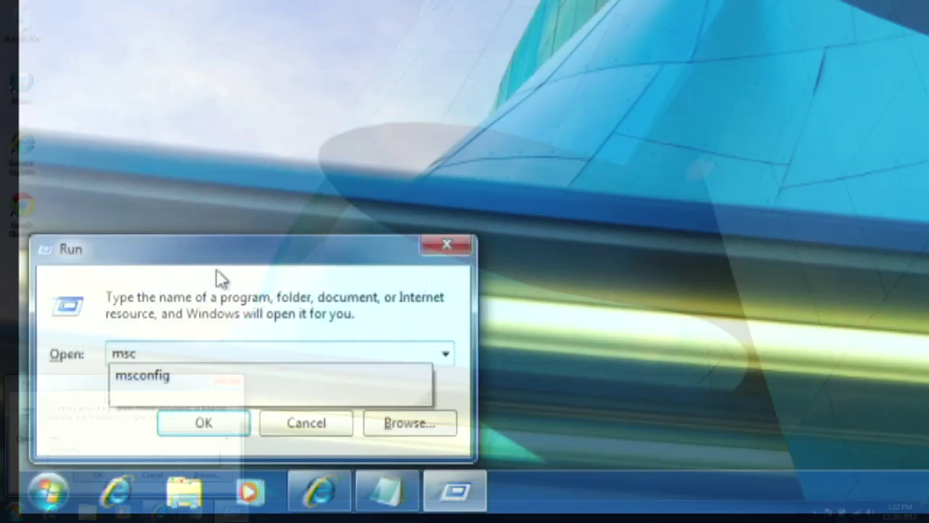
pyautogui.write('onfig')
pyautogui.press('Return')
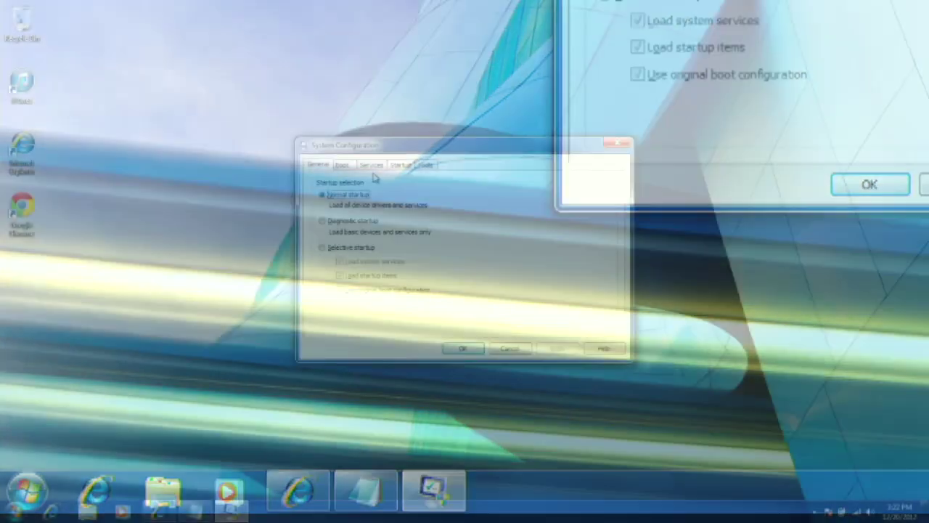
# Step: Examine the Windows services down to the end of the list, and view the available system tools
pyautogui.click(371, 166)
pyautogui.scroll(-5, 375, 234)
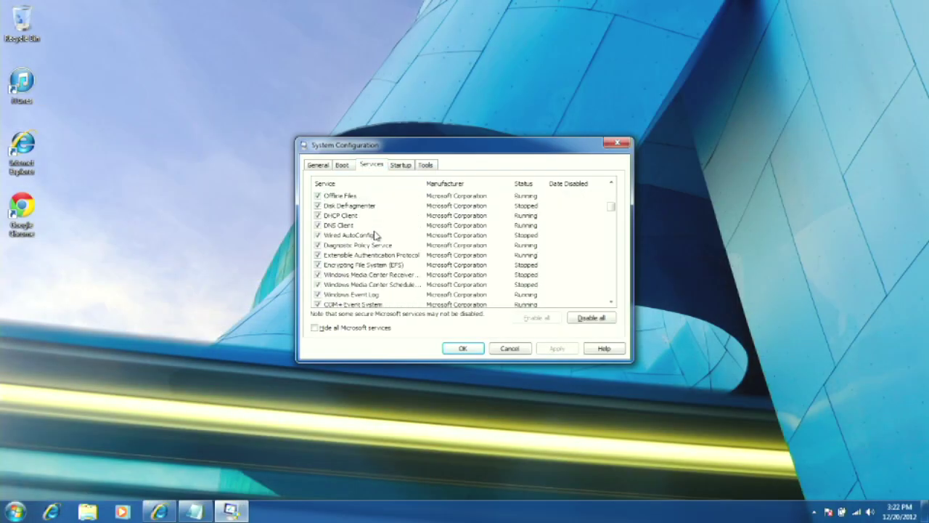
pyautogui.scroll(-15, 375, 234)
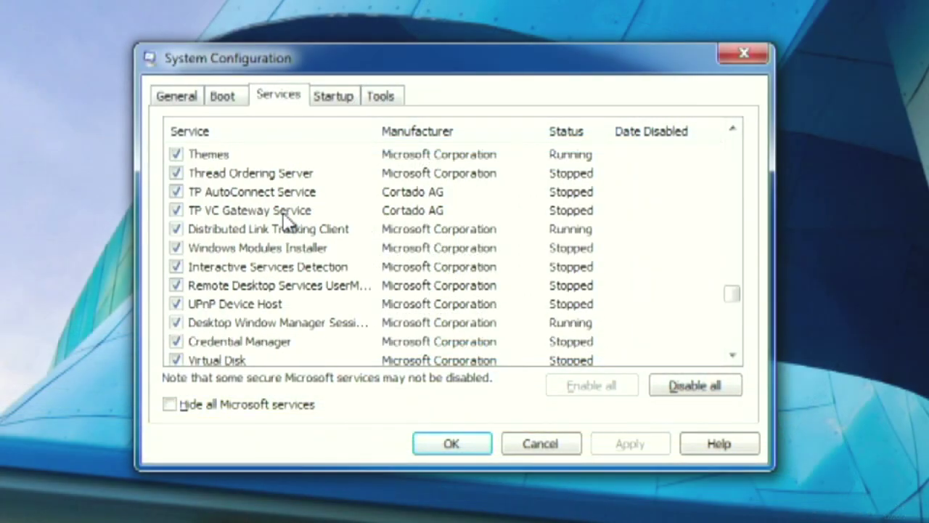
pyautogui.scroll(-8, 288, 221)
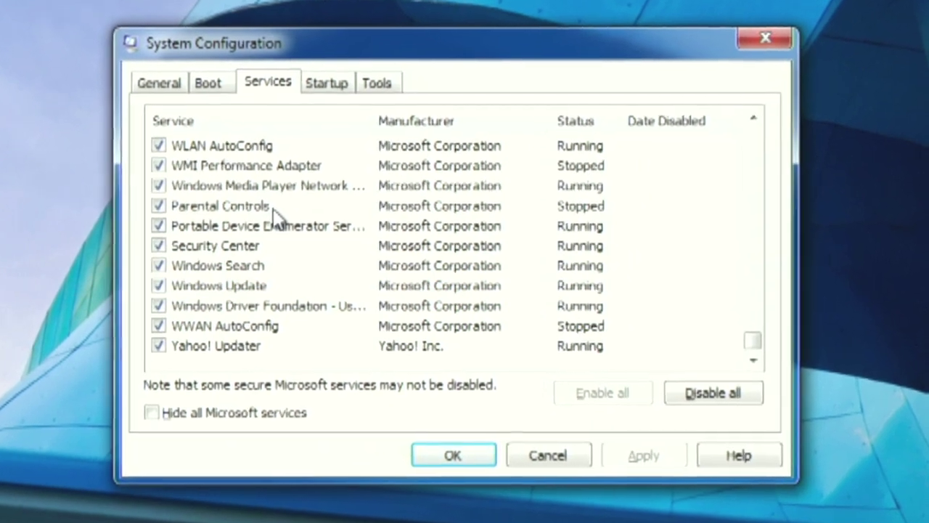
pyautogui.click(283, 214)
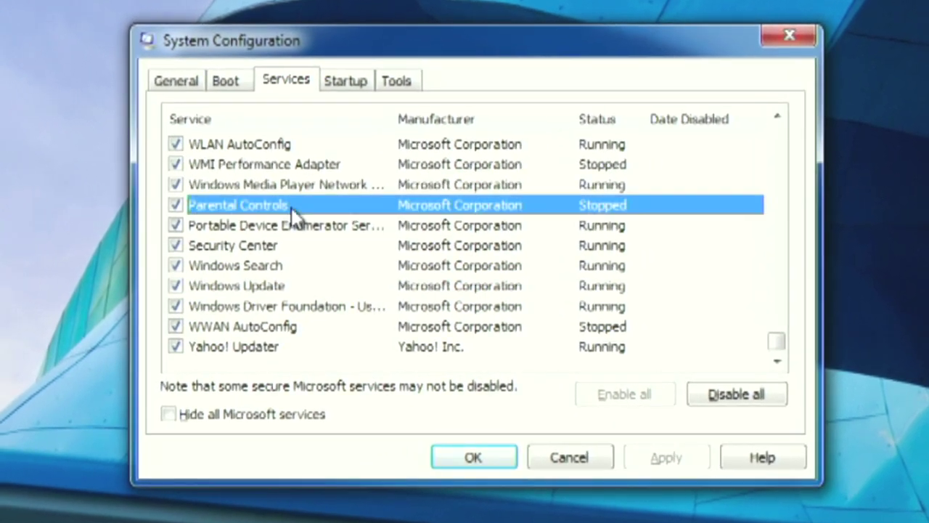
pyautogui.click(398, 82)
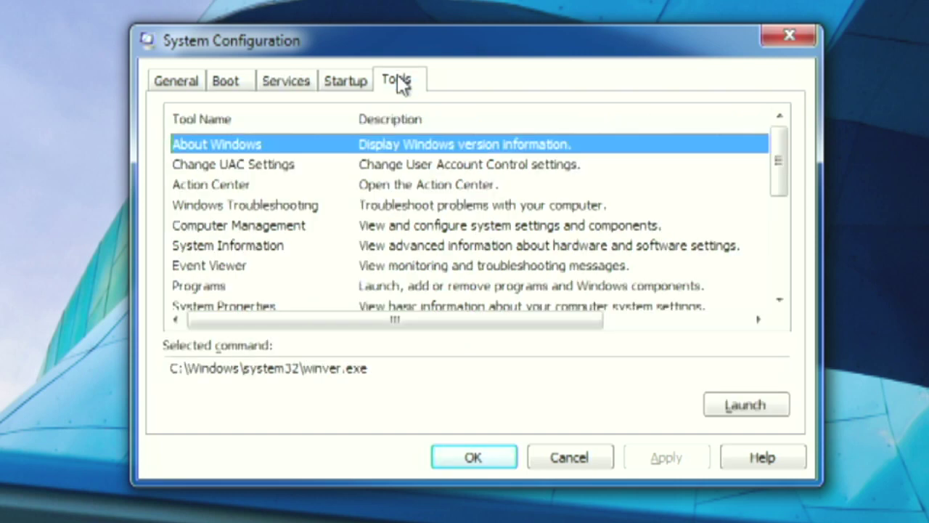
# Step: Exclude iTunes from the startup items in System Configuration
pyautogui.click(352, 82)
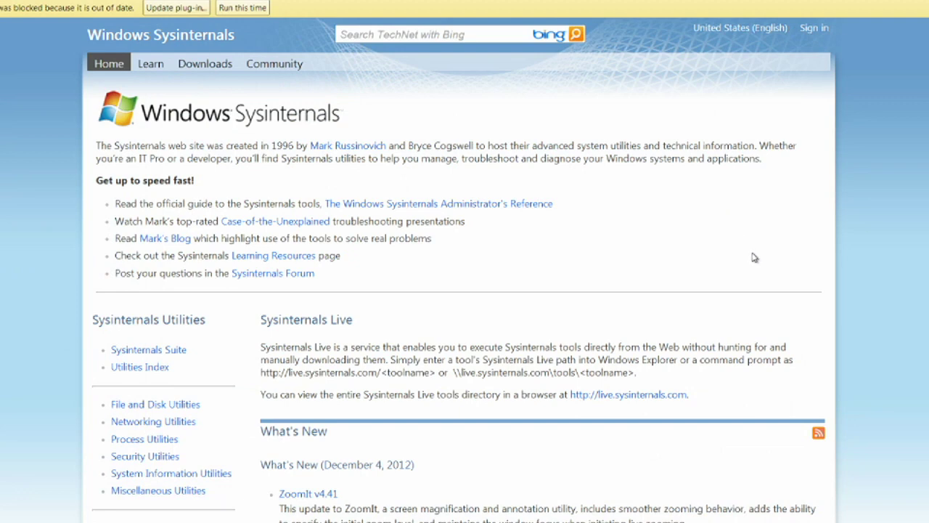
pyautogui.scroll(-1, 757, 257)
pyautogui.scroll(-1, 757, 257)
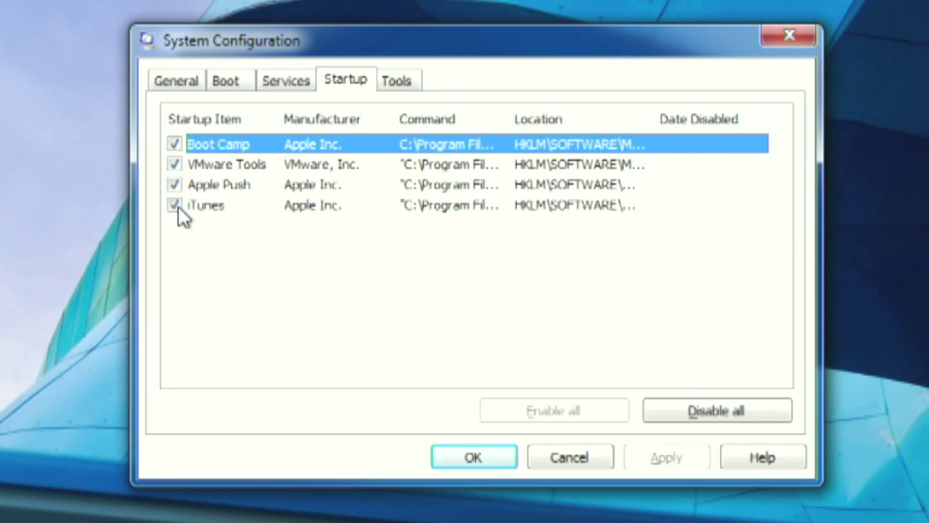
pyautogui.click(174, 208)
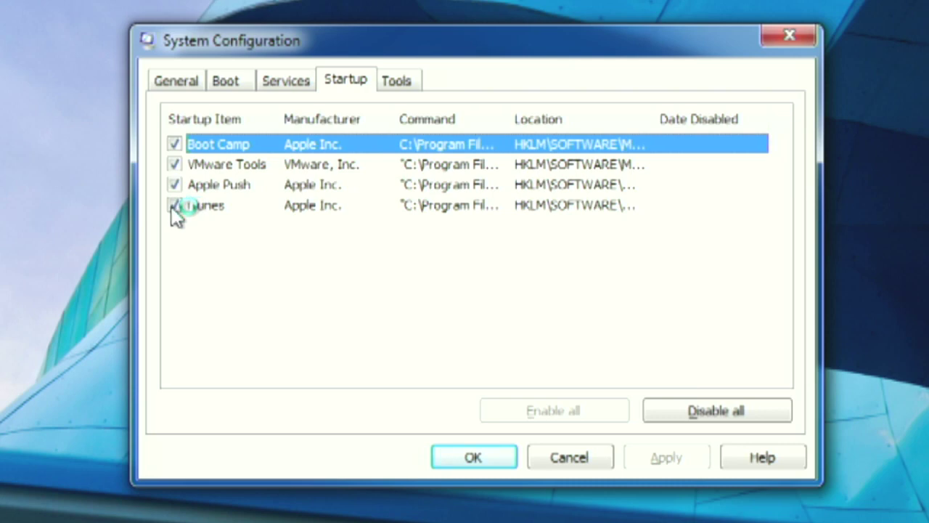
pyautogui.click(174, 206)
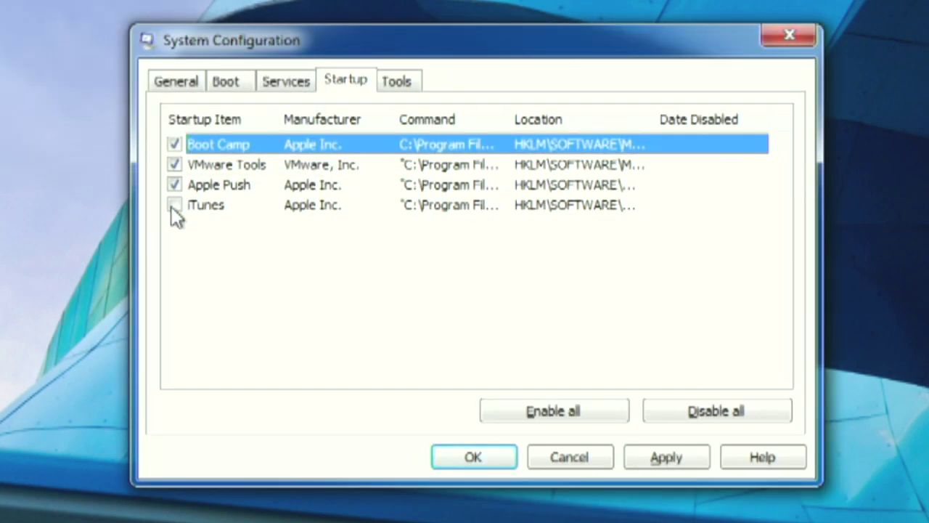